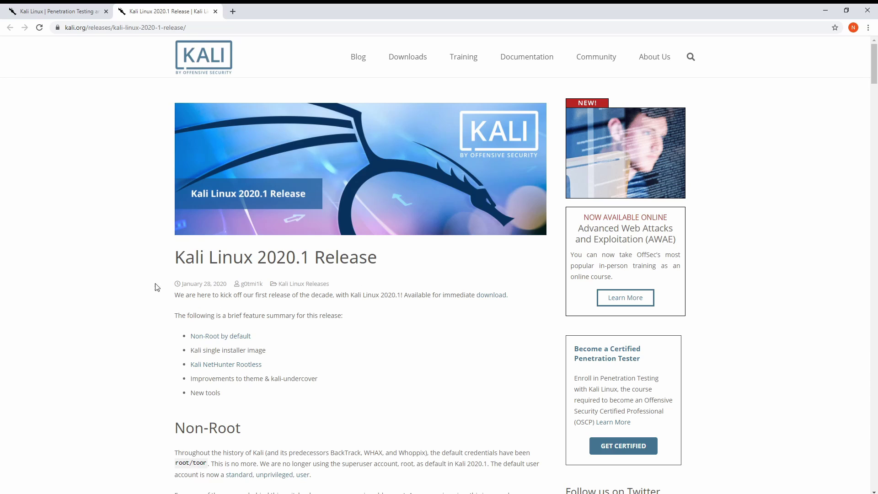
- Go to the Kali downloads page and start downloading the Kali Linux 64-Bit Installer 2020.1 ISO
mouse_move(157, 286)
mouse_down()
mouse_move(158, 320)
mouse_move(161, 290)
mouse_up()
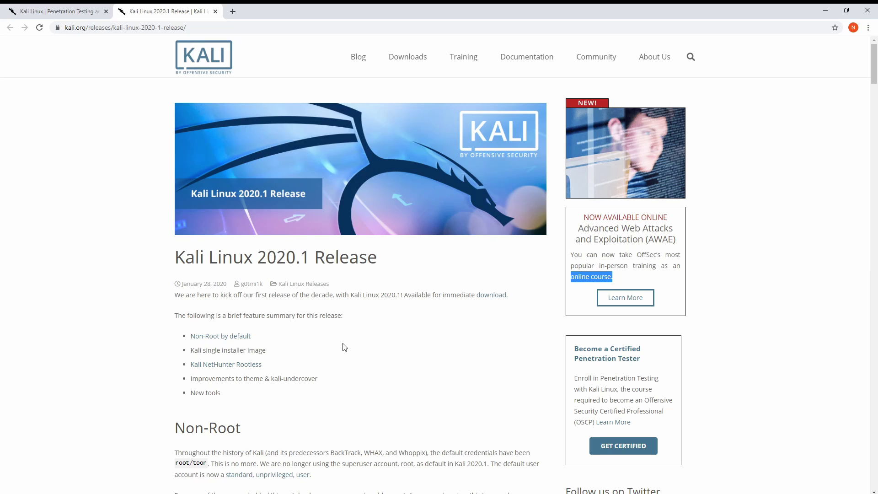
mouse_move(408, 57)
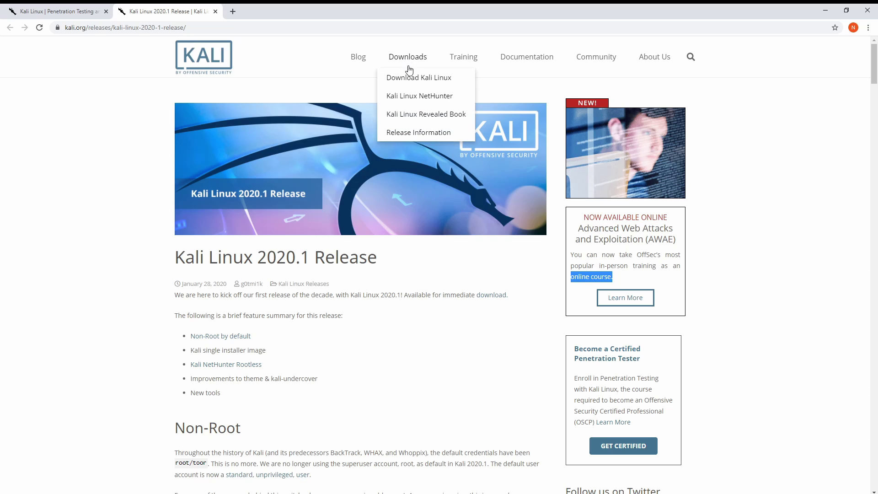
click(409, 78)
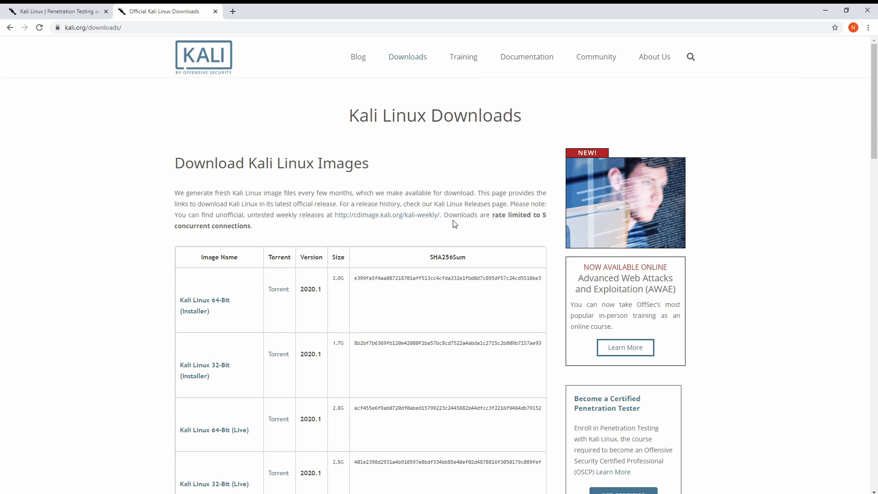
scroll(197, 189, down, 2)
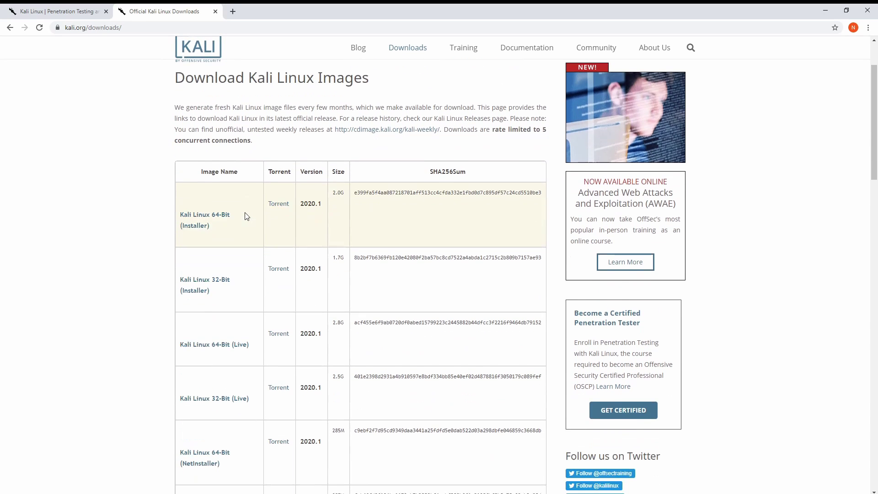
scroll(274, 409, down, 1)
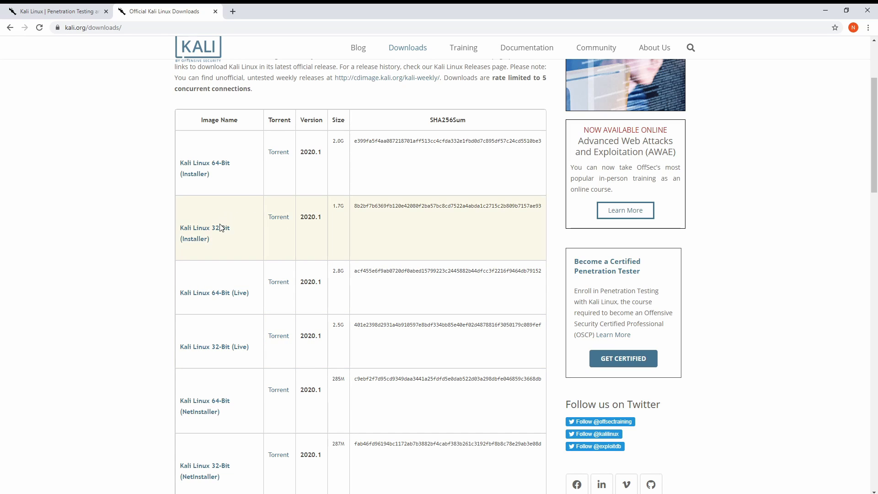
scroll(270, 384, down, 1)
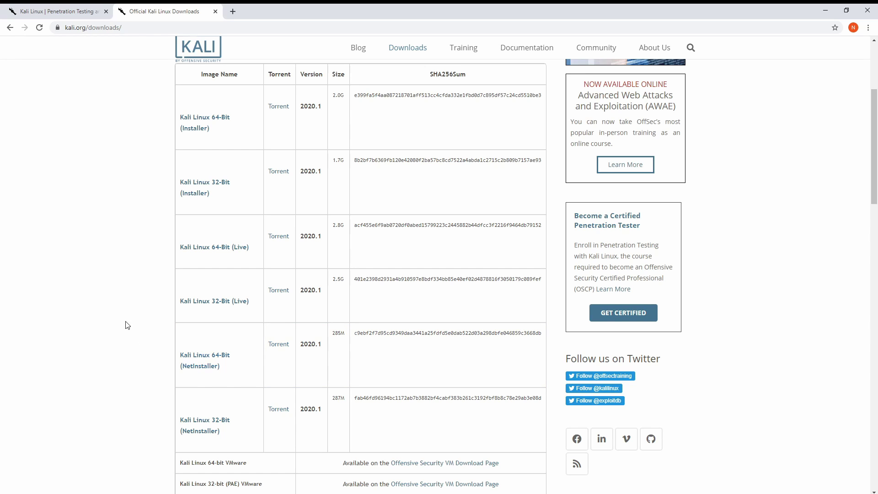
scroll(122, 256, up, 4)
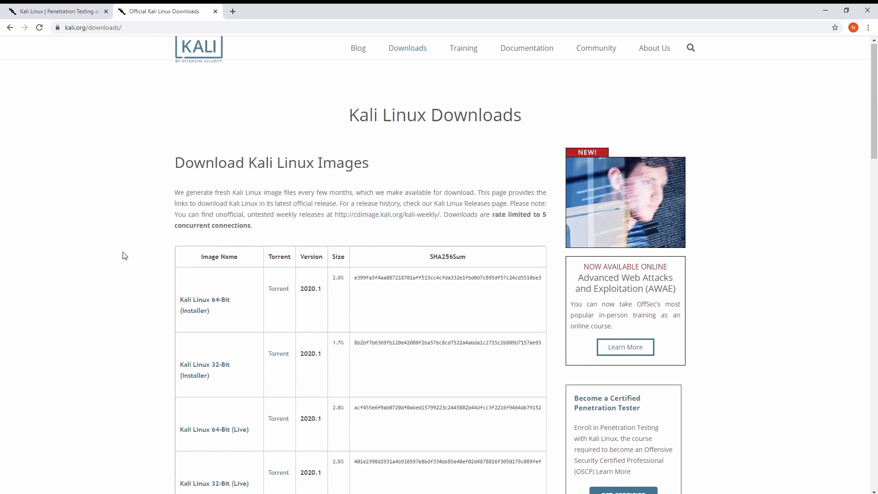
click(208, 303)
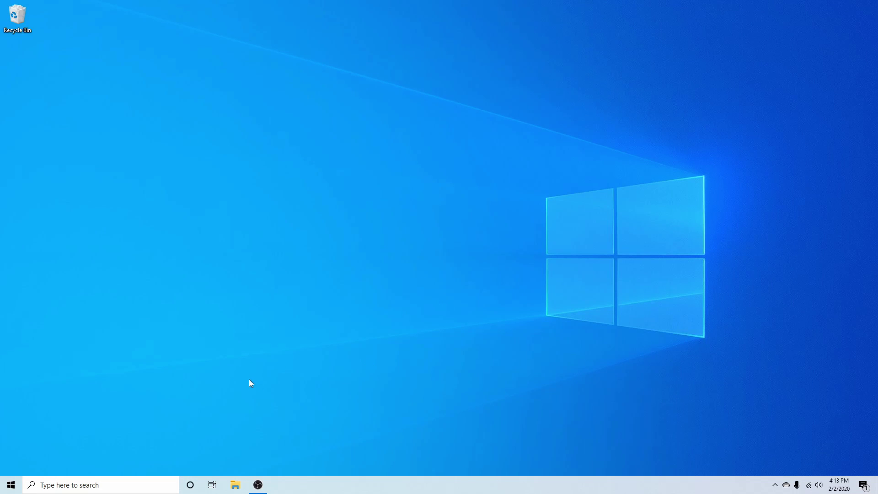
- Find balenaEtcher through the Windows taskbar search and launch it
click(127, 485)
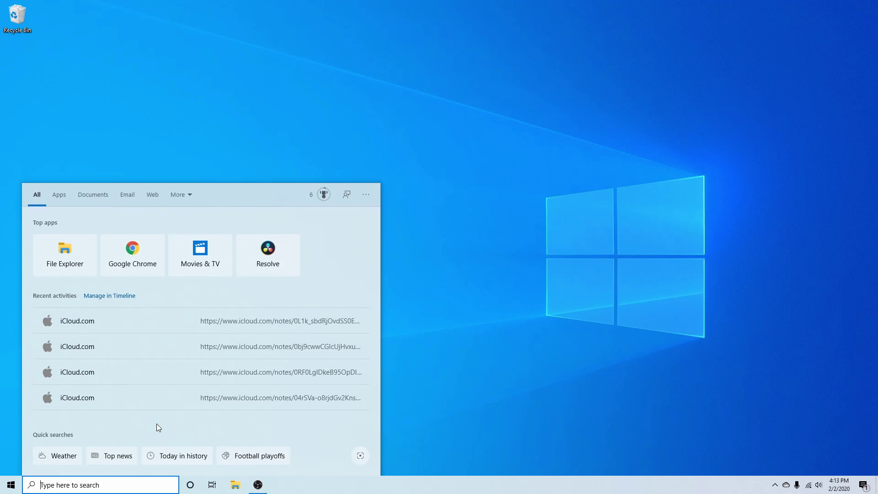
text(bat)
key(Return)
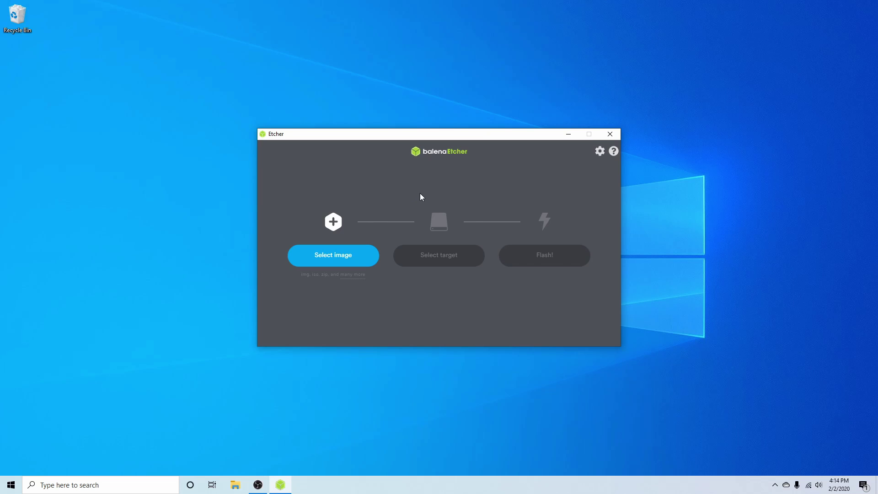
- Load the kali-linux-2020.1-installer-amd64 ISO from Downloads into balenaEtcher and close the drive D: window
click(333, 256)
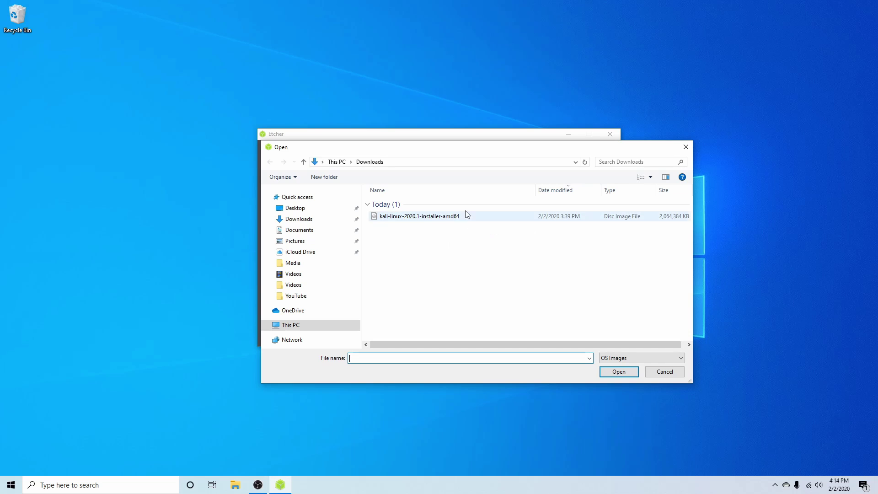
click(459, 221)
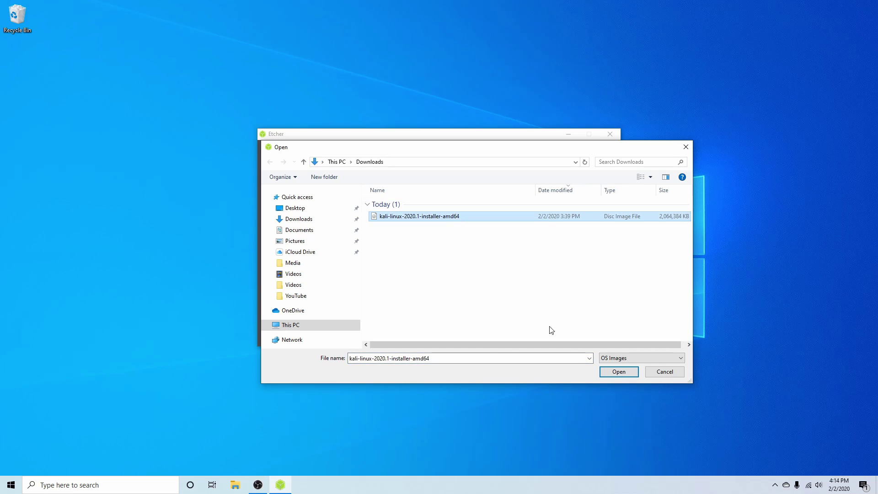
click(623, 375)
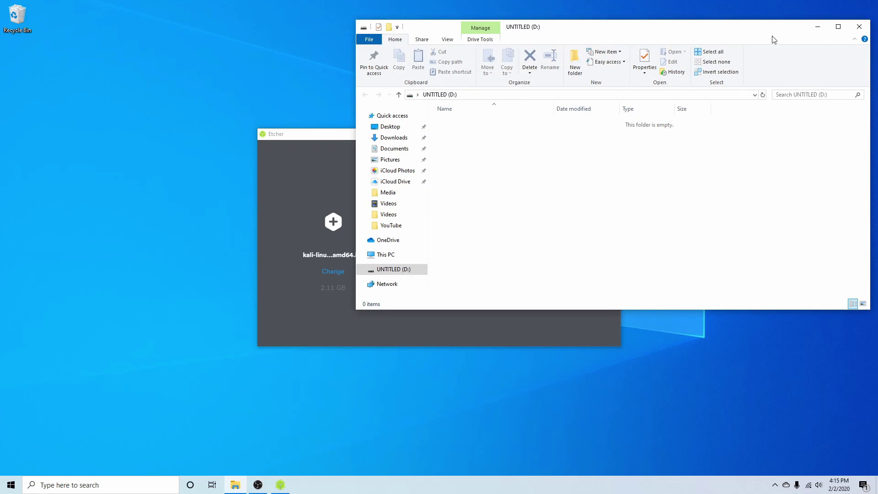
click(859, 27)
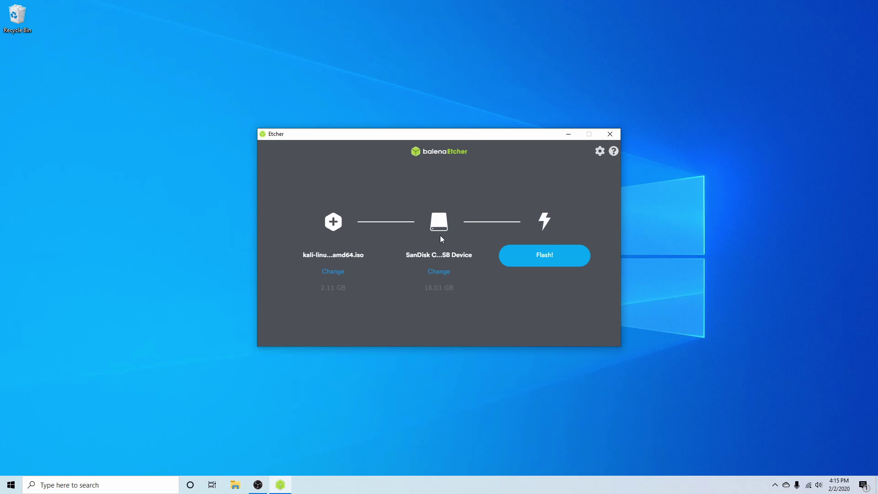
click(439, 271)
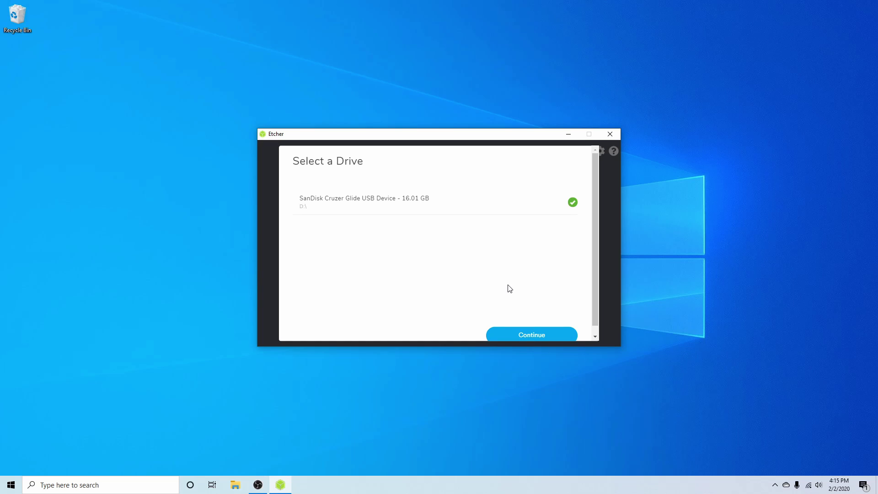
click(518, 335)
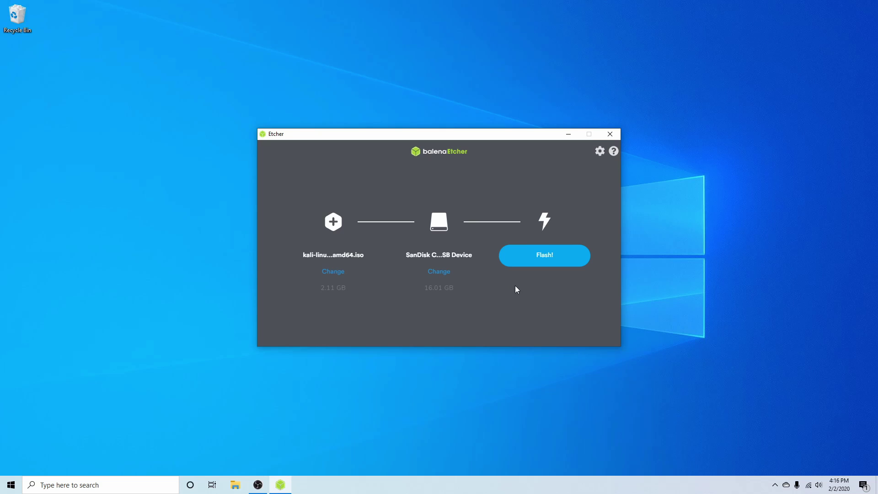
- Flash the Kali ISO onto the SanDisk Cruzer Glide drive, granting administrator permission
click(550, 257)
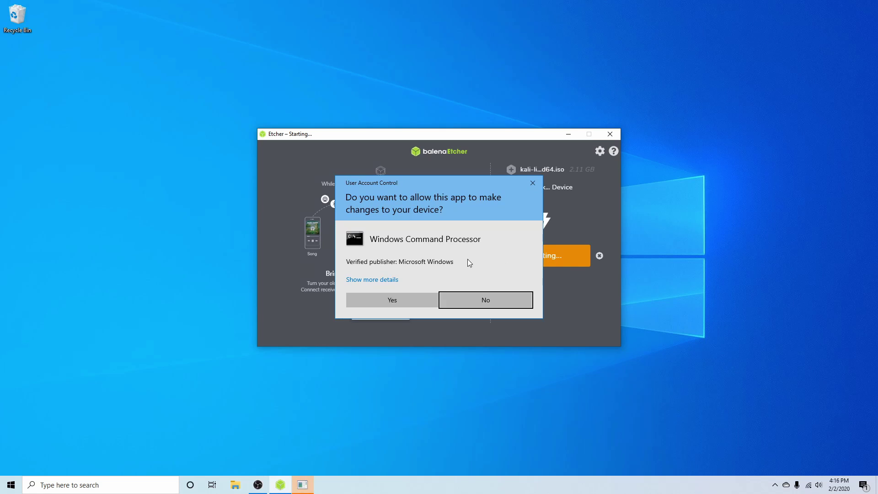
click(404, 300)
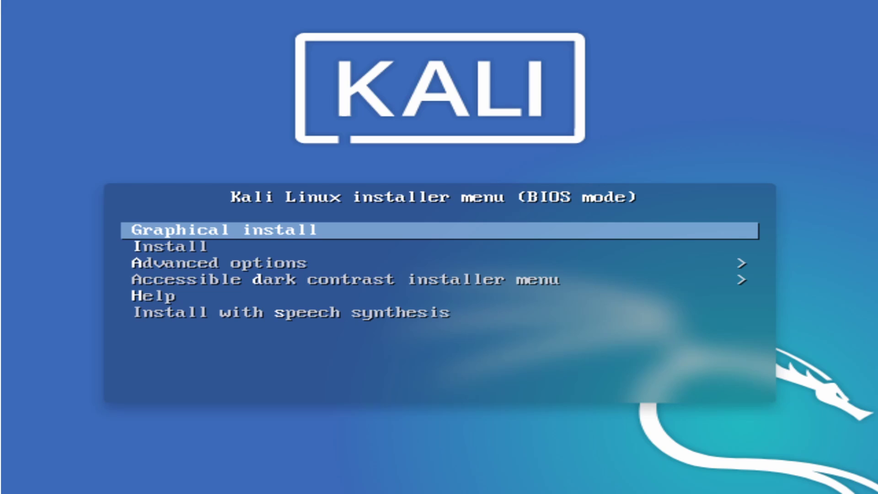
- Highlight Graphical install in the Kali boot menu and launch it
key(Down)
key(Down)
key(Down)
key(Up)
key(Up)
key(Up)
key(Down)
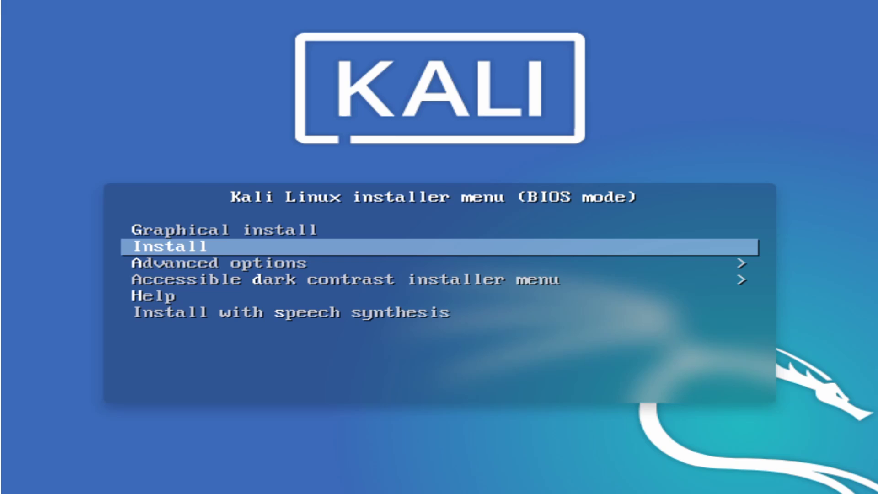
key(Up)
key(Return)
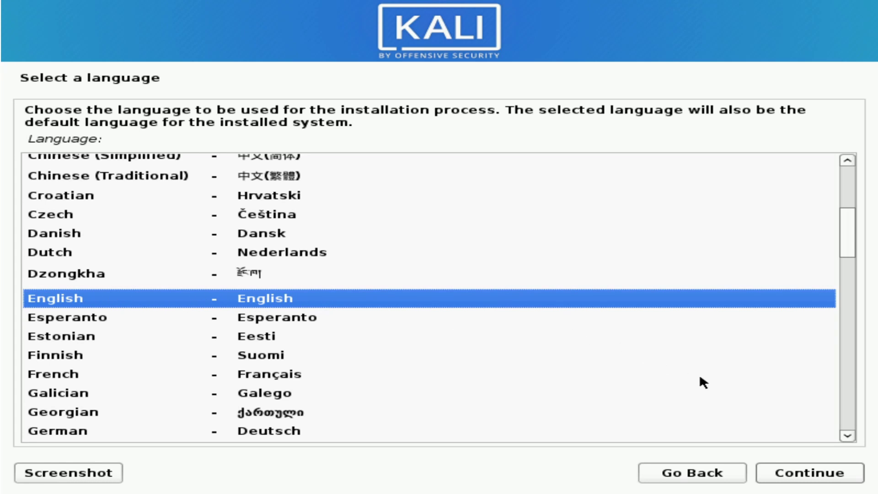
- Accept English as language, United States as location and the American English keymap
click(781, 468)
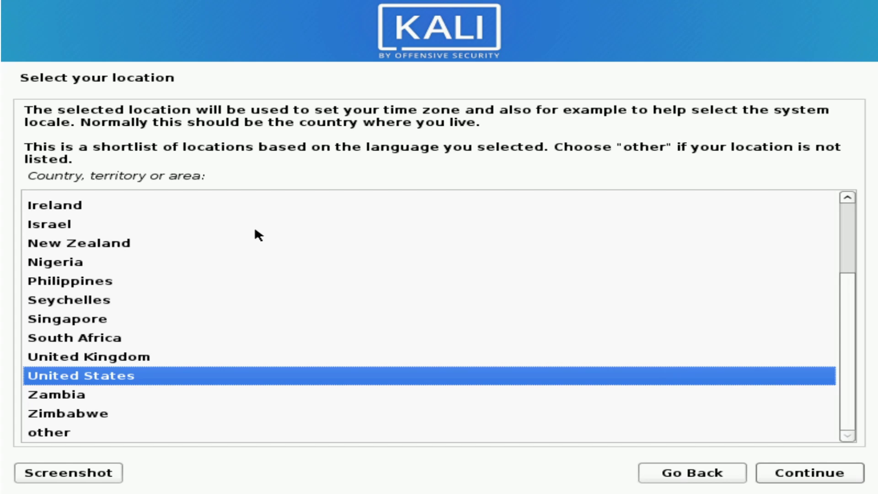
click(800, 472)
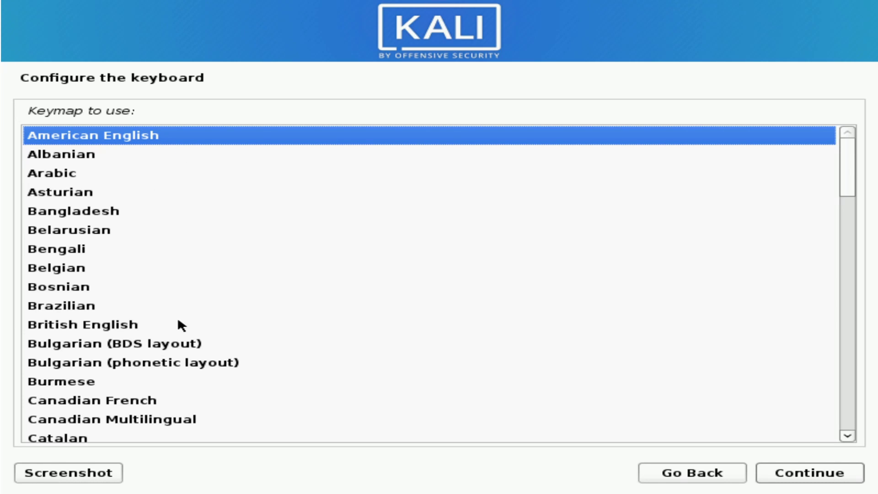
click(782, 473)
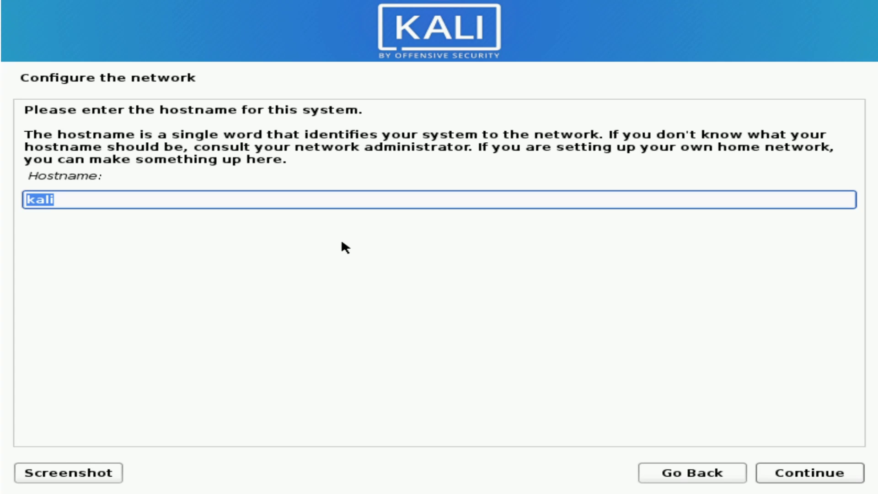
- Replace the default 'kali' hostname with a custom one and leave the domain name empty
text(savvynik)
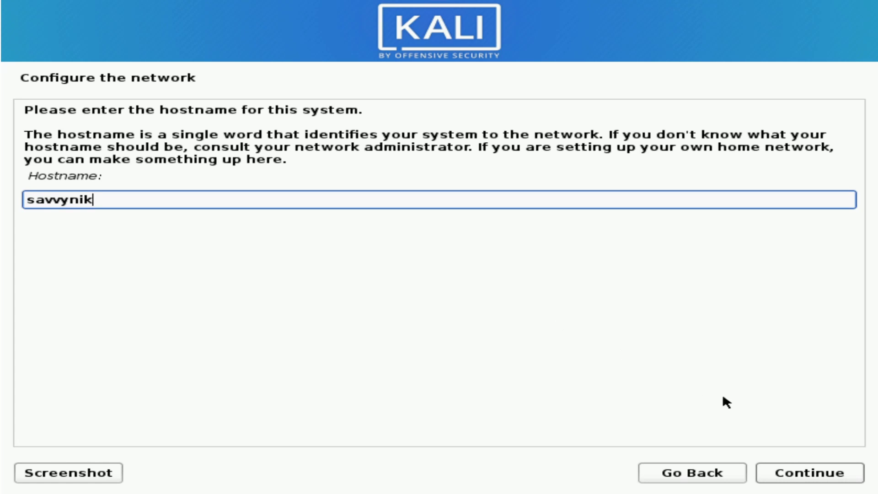
click(788, 473)
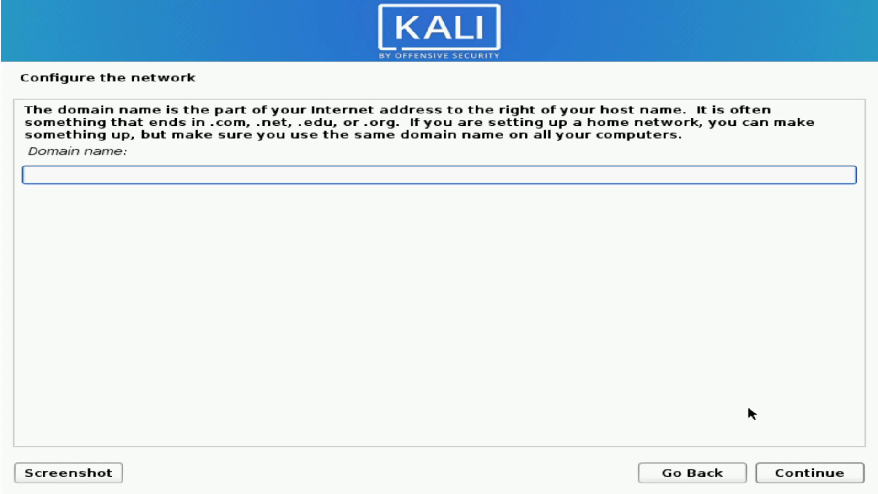
click(780, 476)
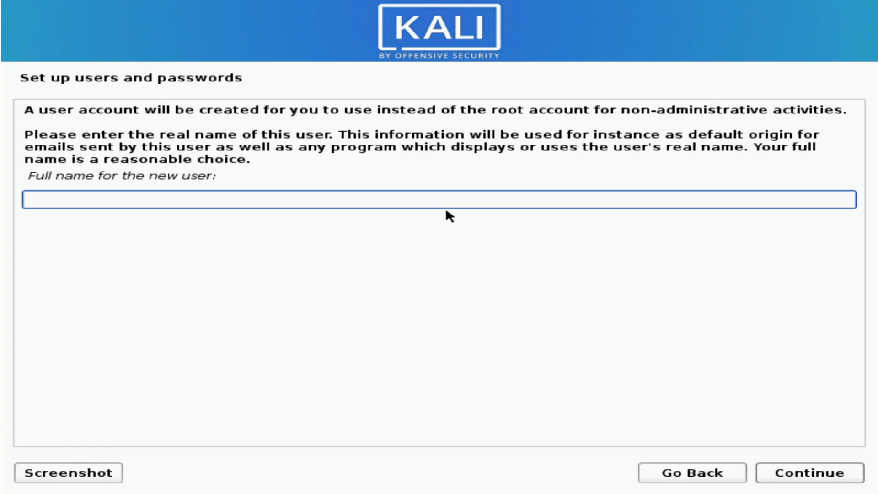
- Enter the new user's full name and accept the suggested username
text(savvynik)
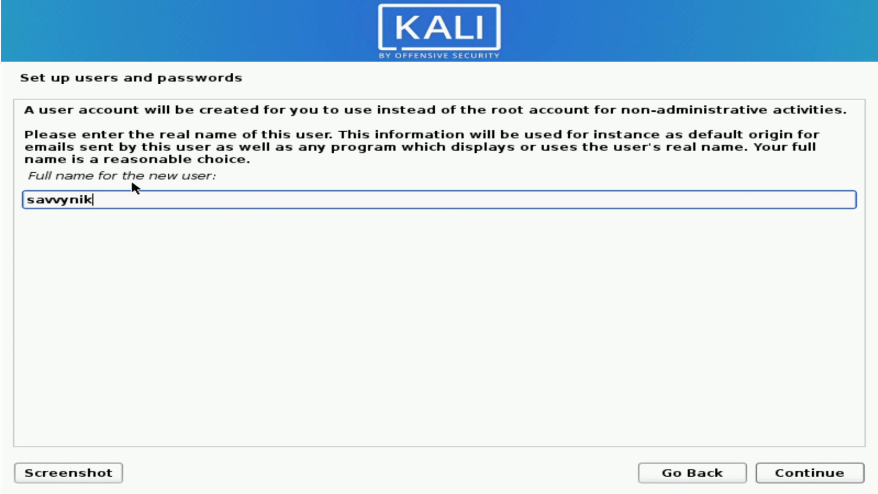
click(796, 476)
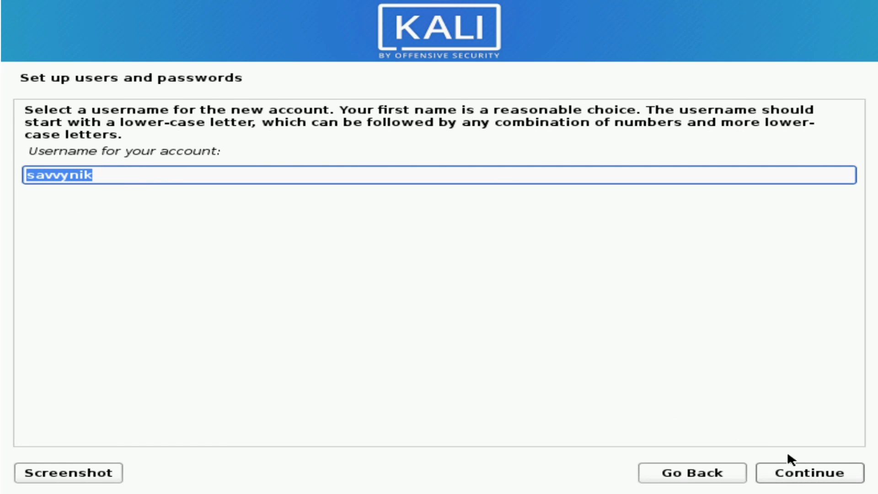
click(790, 473)
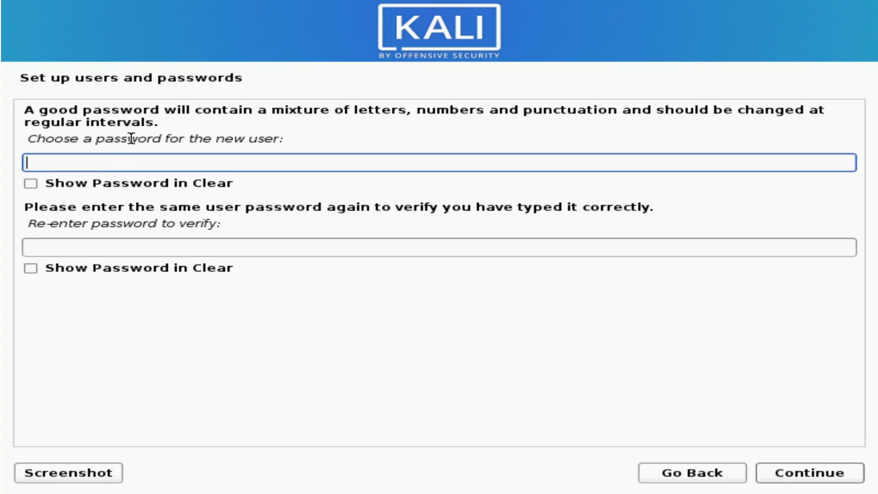
- Set the user account password and confirm it in the second field
text(*********)
key(Tab)
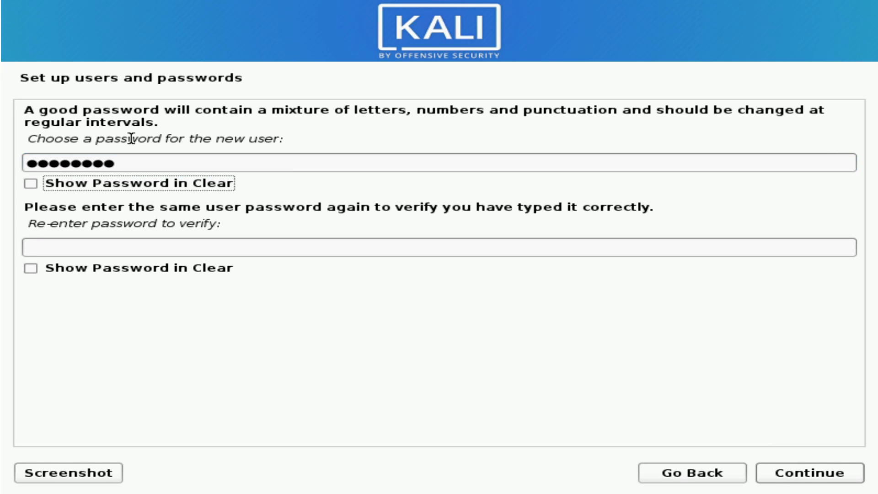
key(Tab)
text(*********)
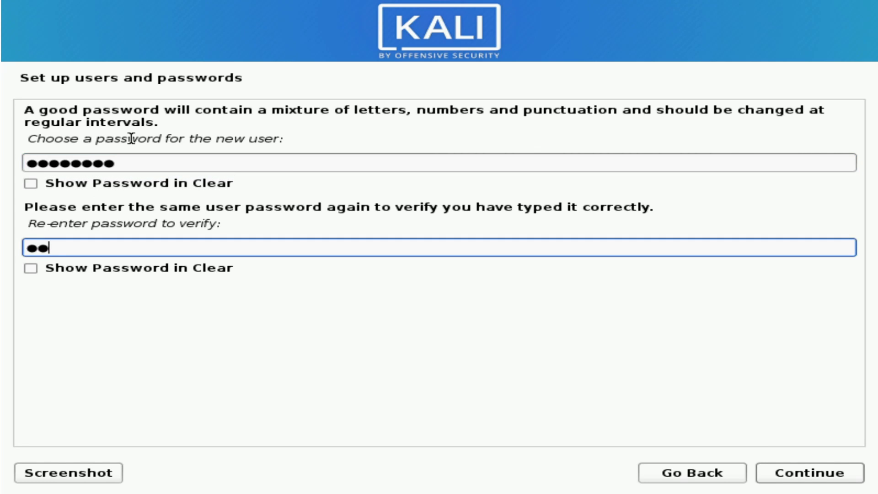
key(Tab)
key(Tab)
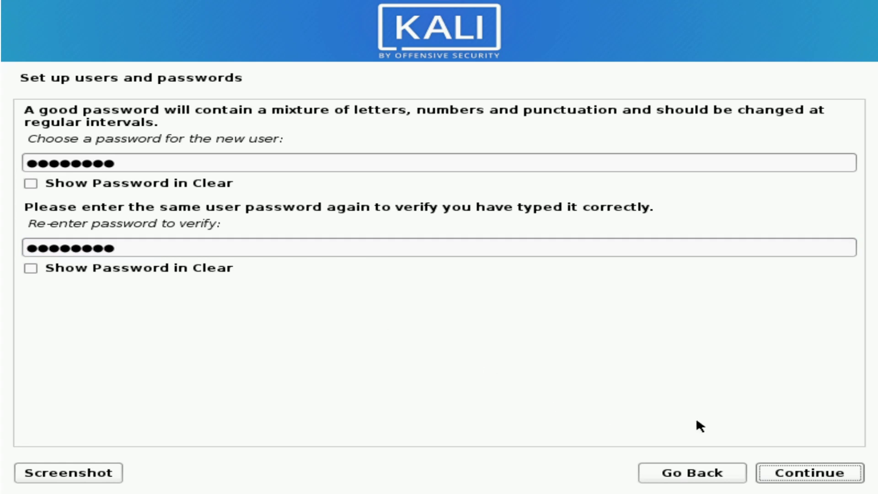
click(790, 472)
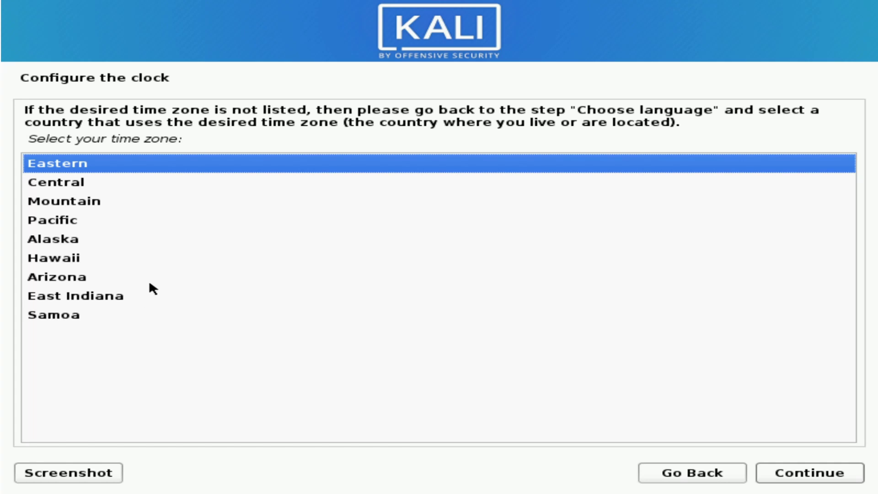
- Choose Hawaii as the time zone and proceed to disk detection
click(74, 258)
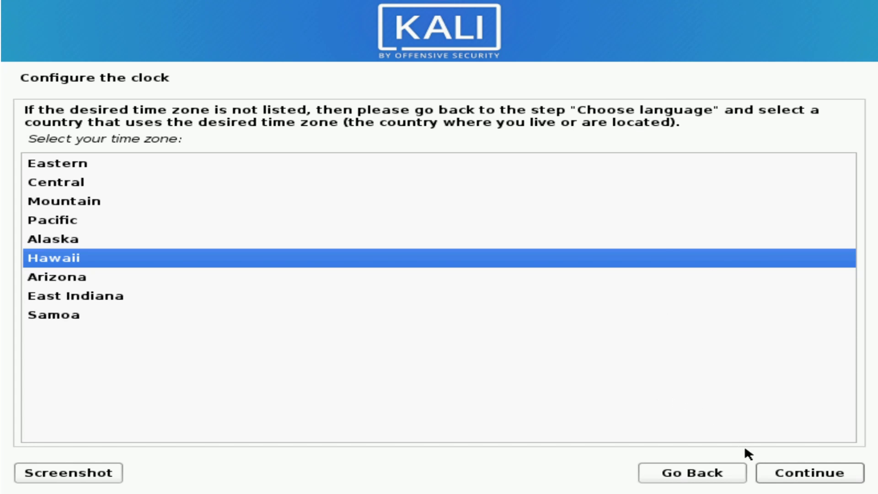
click(790, 467)
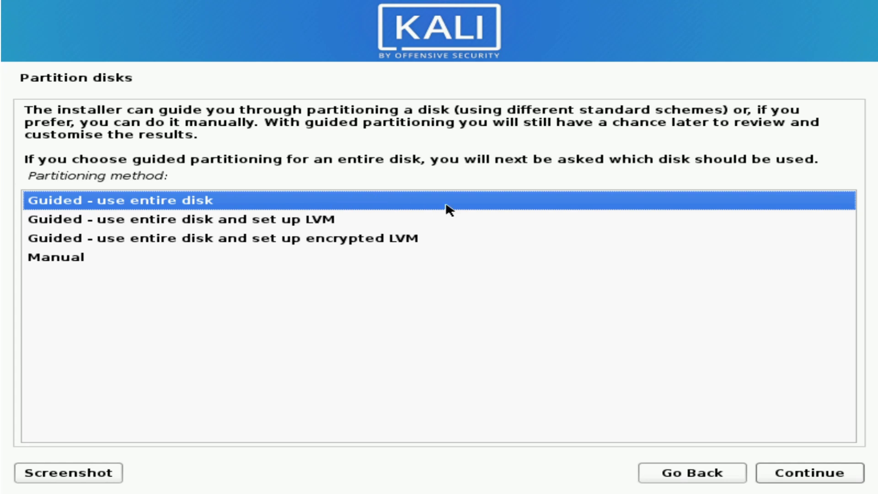
- Use guided whole-disk partitioning on the 34.4 GB VBOX disk with all files in one partition
click(805, 475)
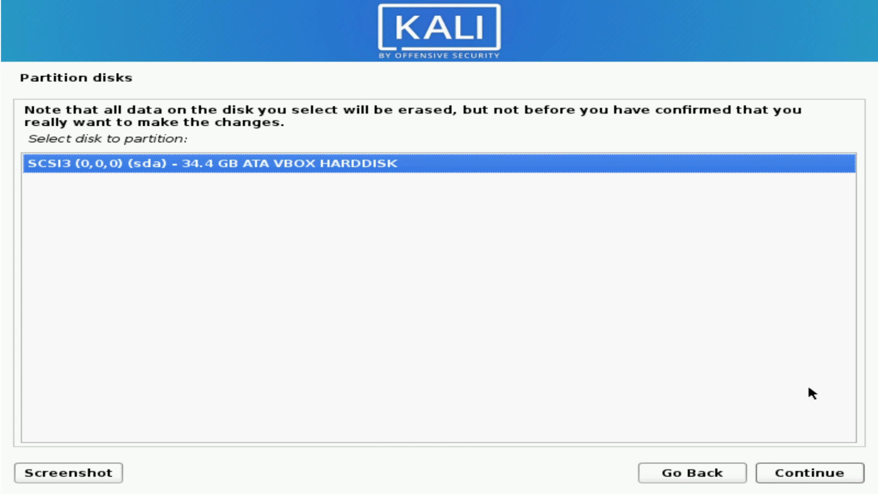
click(804, 473)
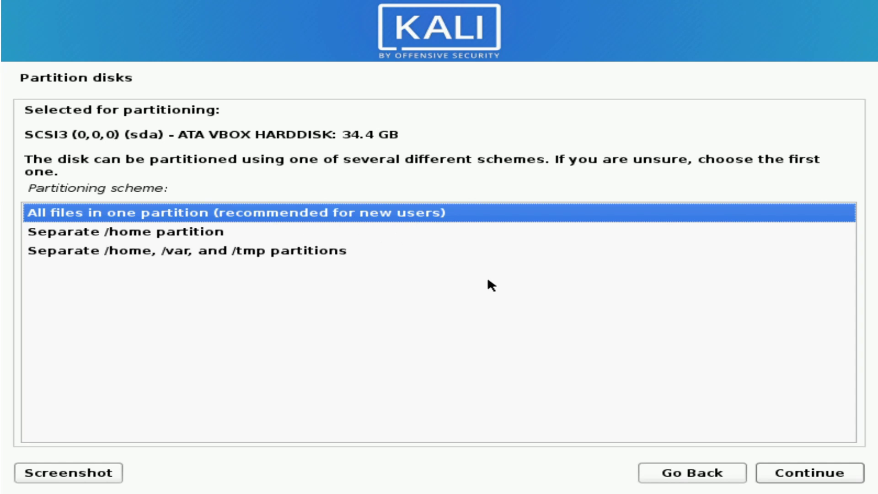
click(795, 476)
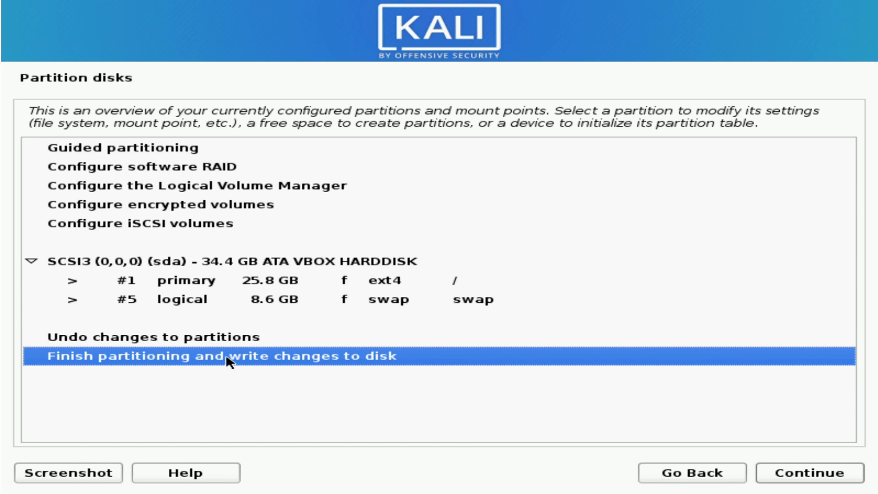
- Finish partitioning and confirm writing the new partition layout to disk
click(842, 474)
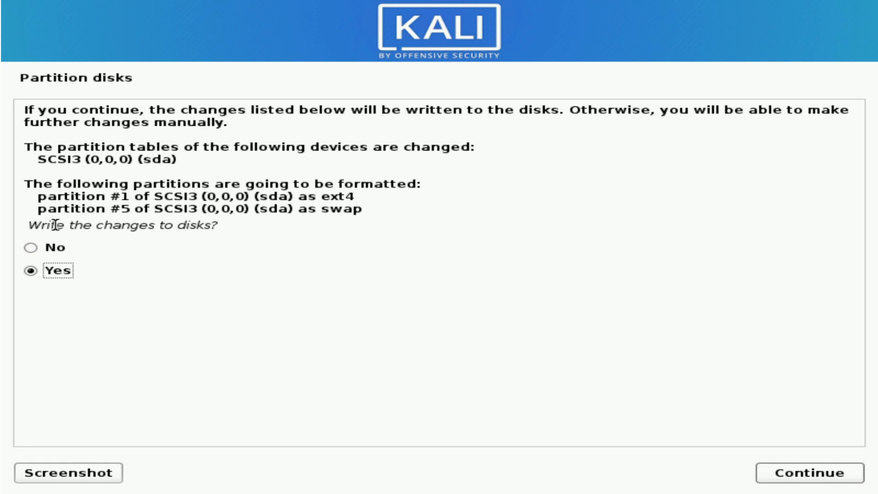
click(793, 469)
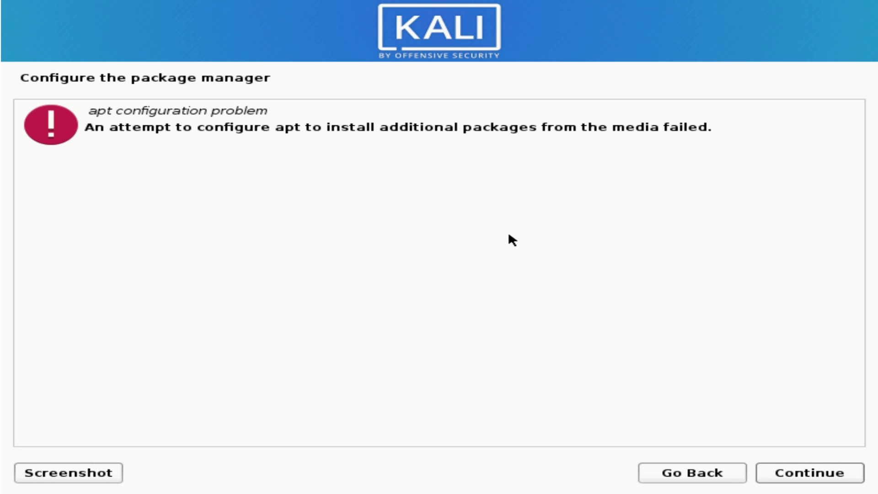
- Dismiss the apt media error and continue with the HTTP proxy left blank
click(821, 477)
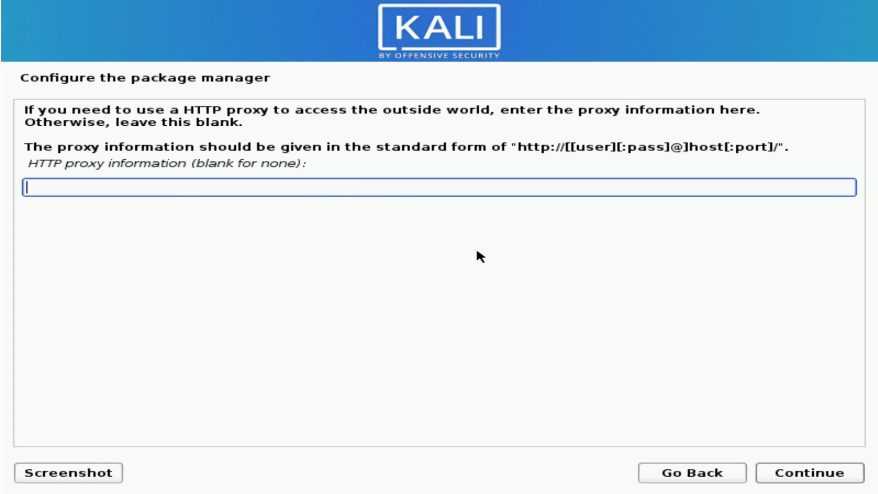
click(832, 473)
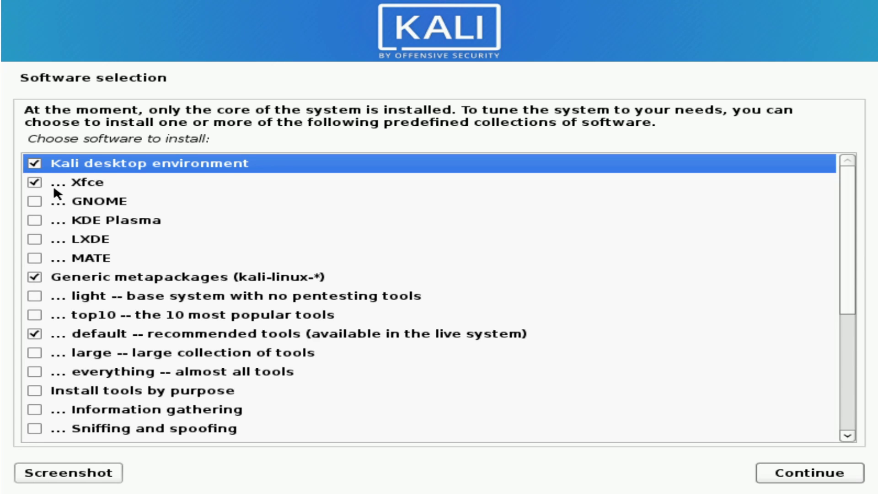
- Select the Xfce desktop option and review the list of ticked software collections
click(97, 183)
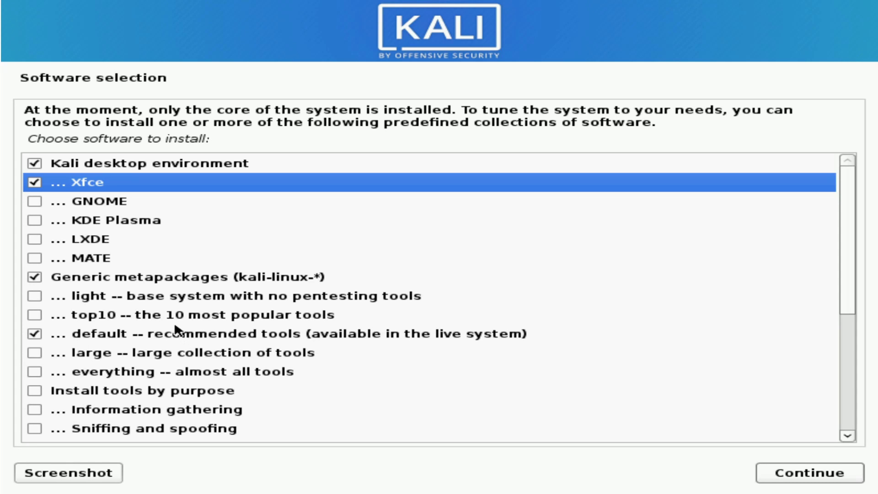
scroll(164, 311, down, 3)
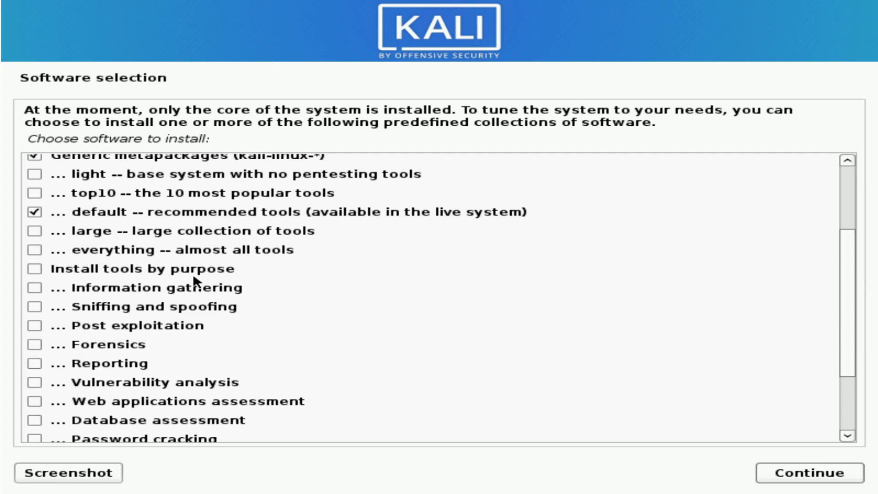
scroll(202, 286, down, 2)
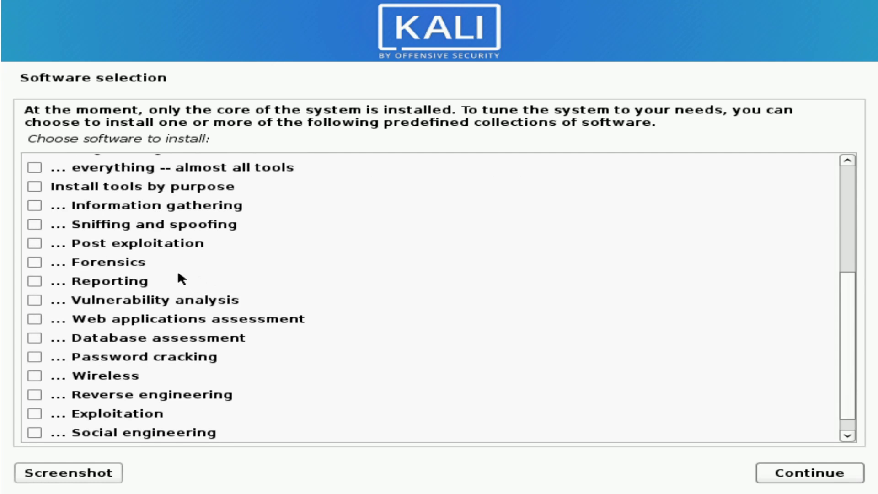
scroll(144, 247, down, 1)
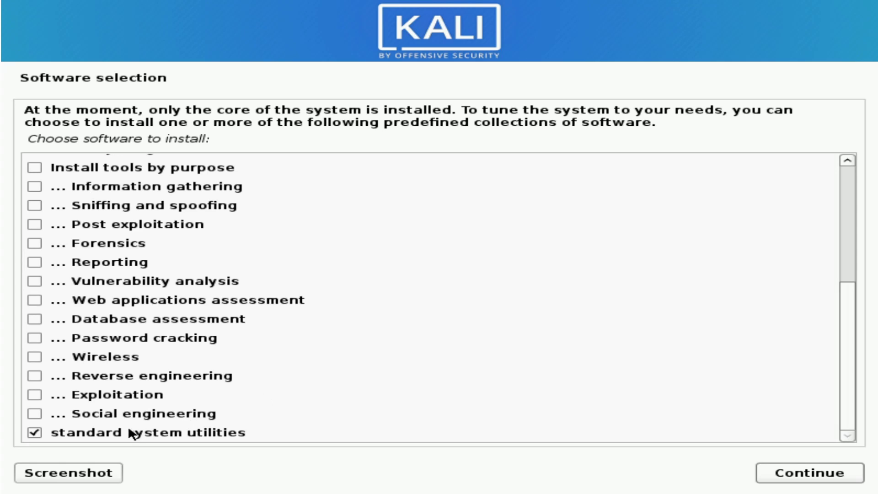
scroll(291, 395, up, 5)
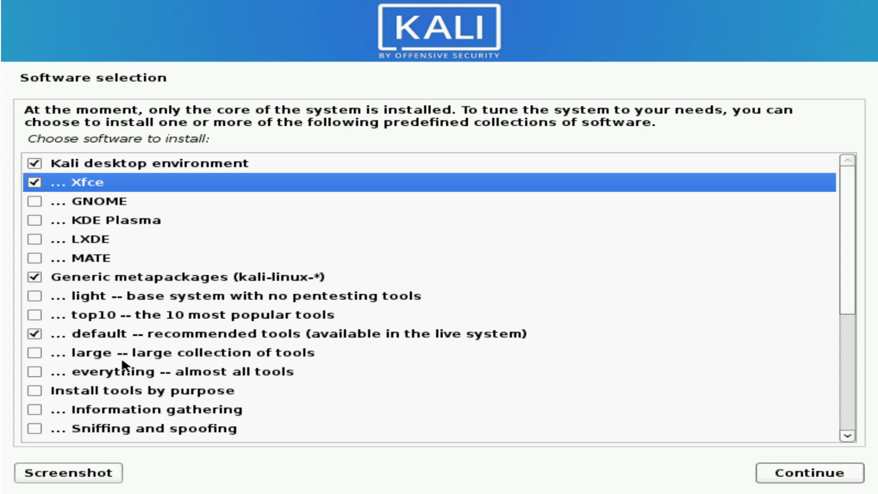
- Install the selected software collections
click(777, 475)
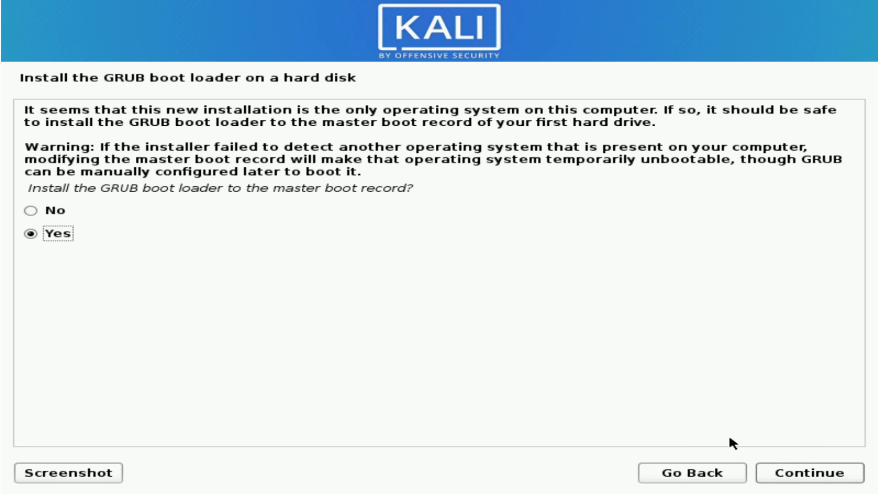
- Accept installing GRUB to the master boot record, choosing /dev/sda as the device
click(770, 474)
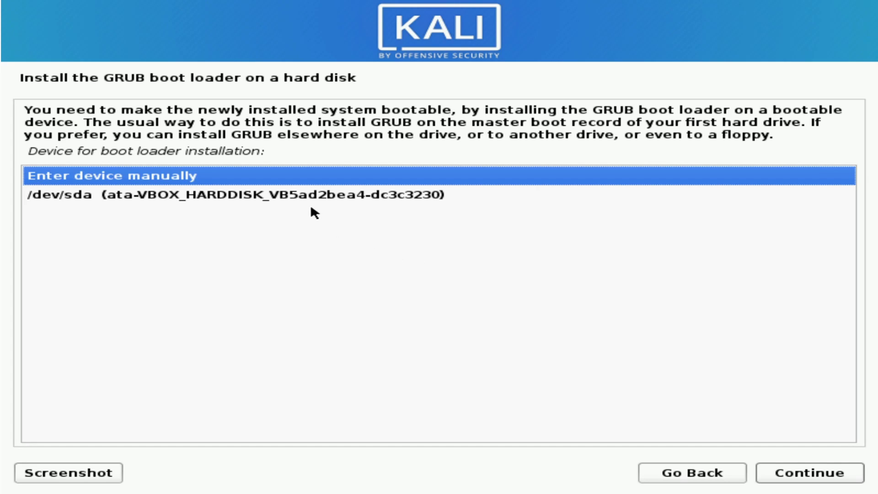
click(250, 196)
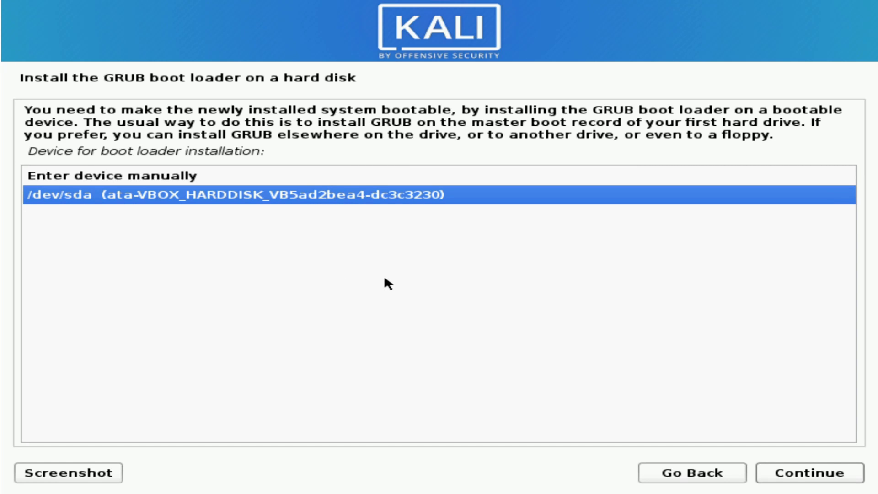
click(798, 472)
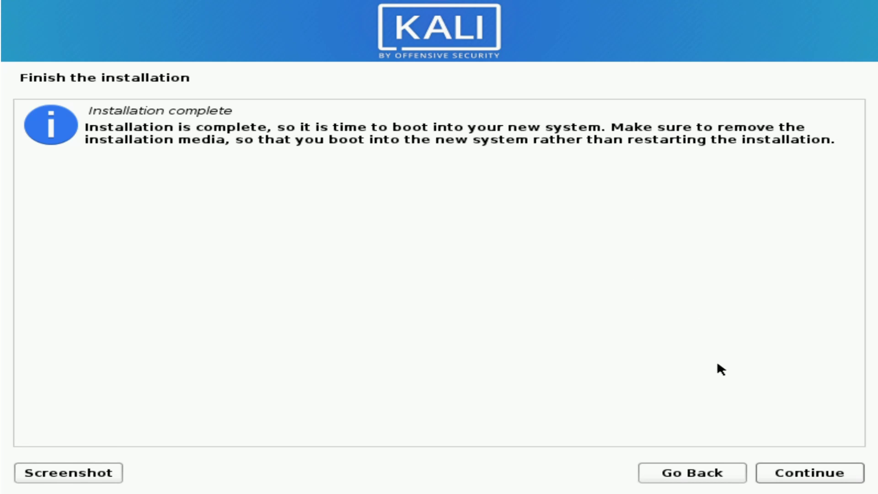
- Reboot into the new system and log in with the account's username and password
click(788, 473)
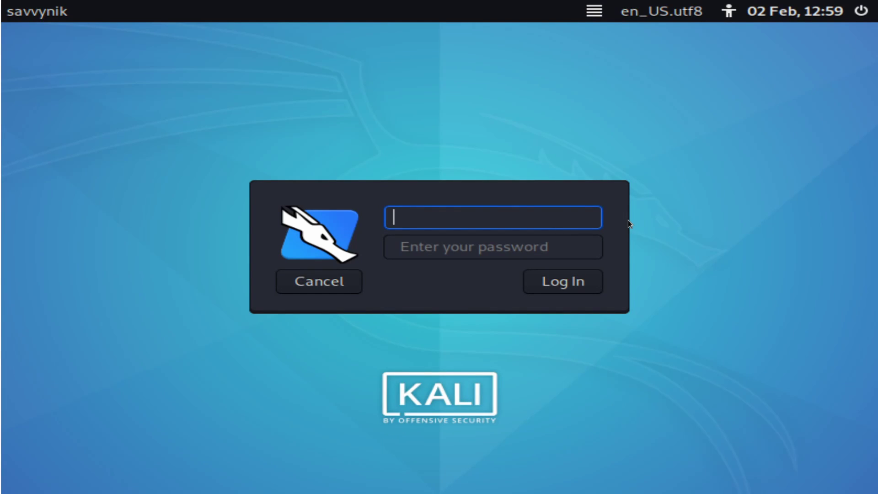
text(savvynik)
key(Return)
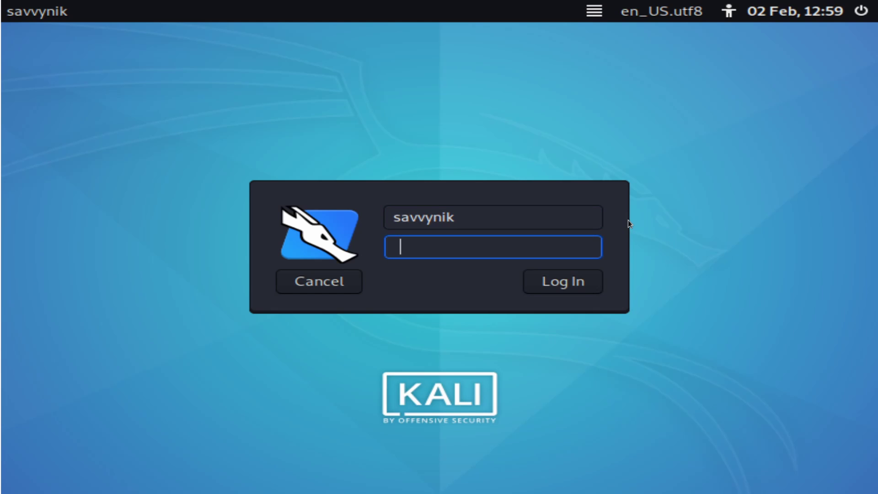
text(•••••••••)
click(566, 284)
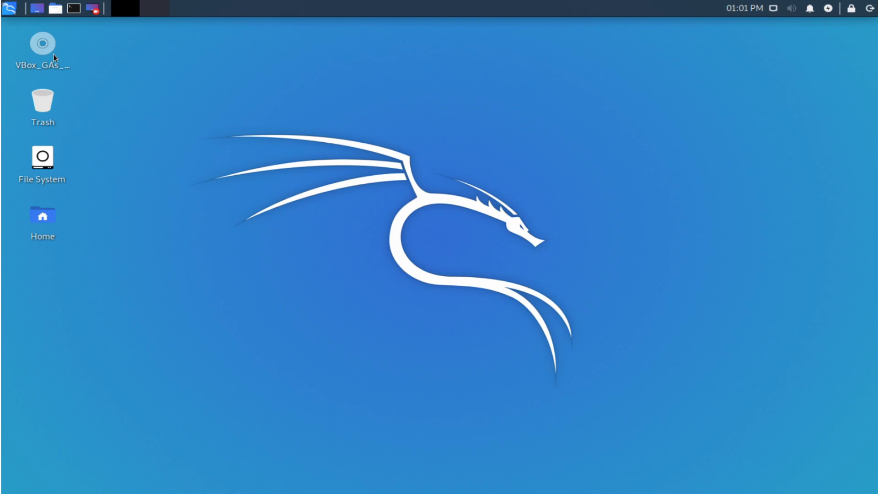
click(8, 9)
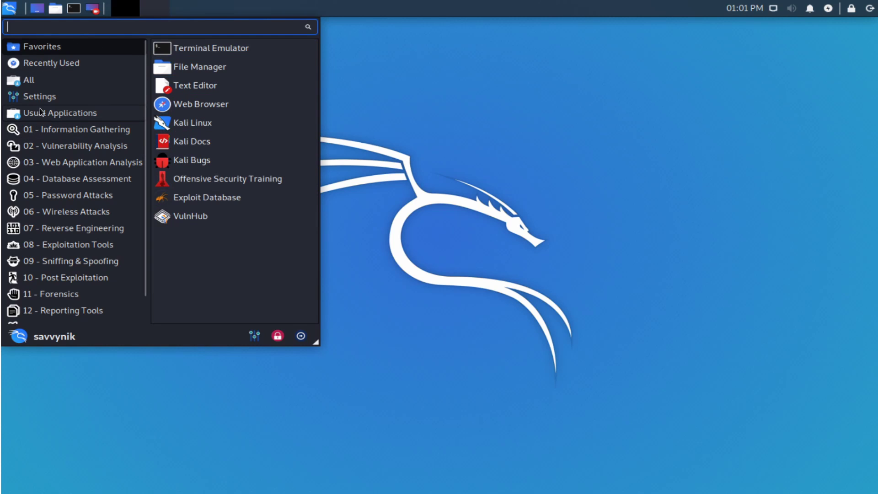
scroll(64, 133, down, 2)
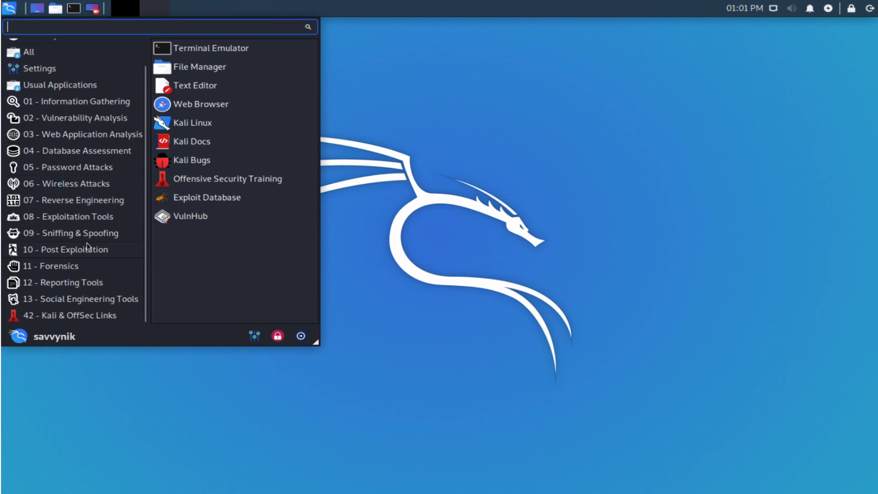
click(75, 269)
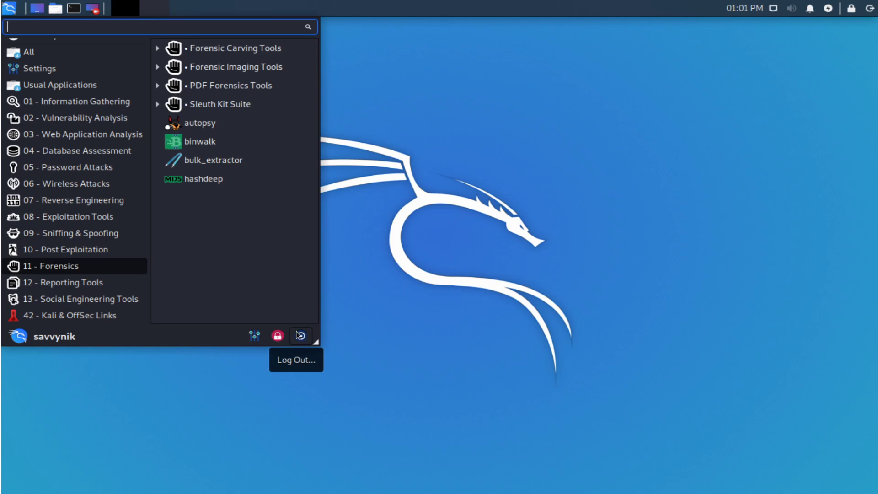
click(39, 13)
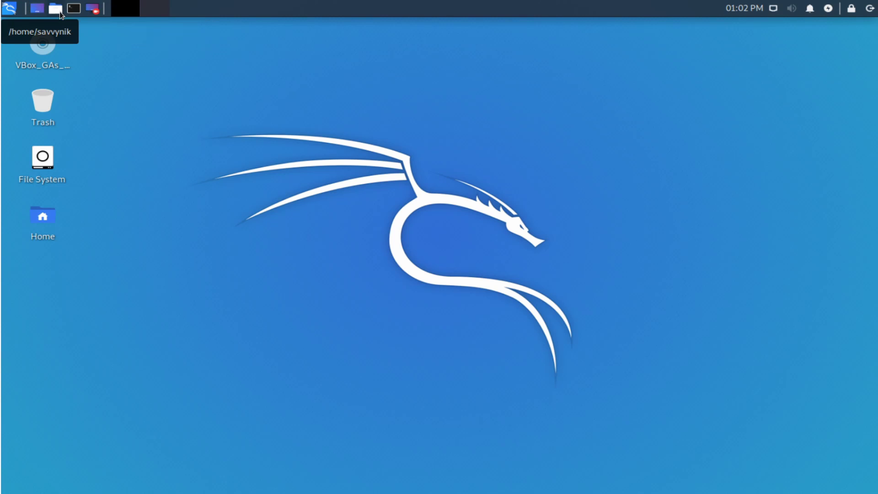
click(57, 9)
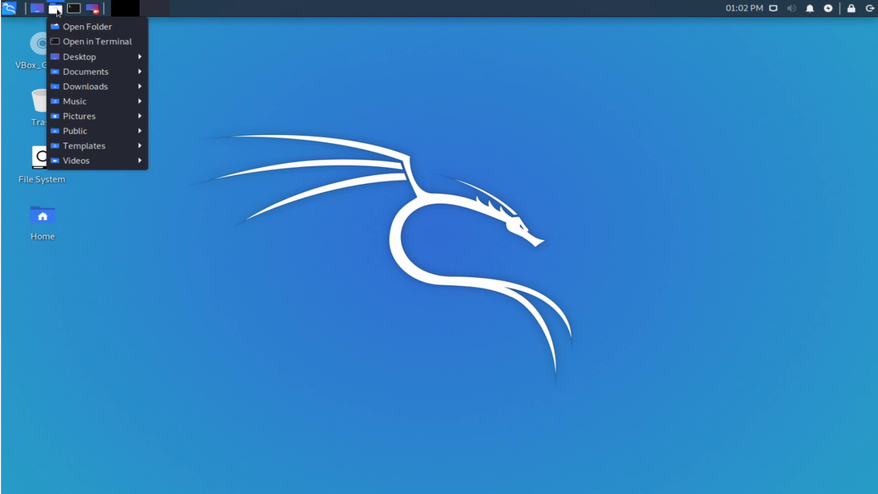
click(69, 29)
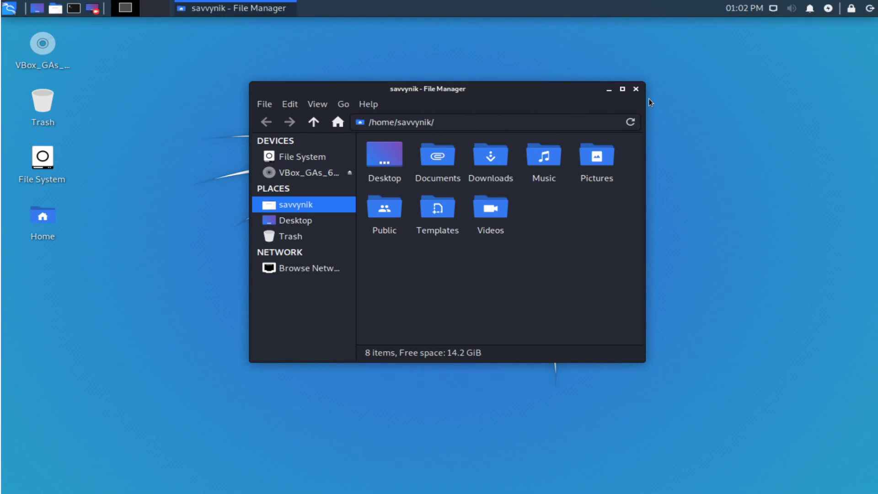
click(636, 89)
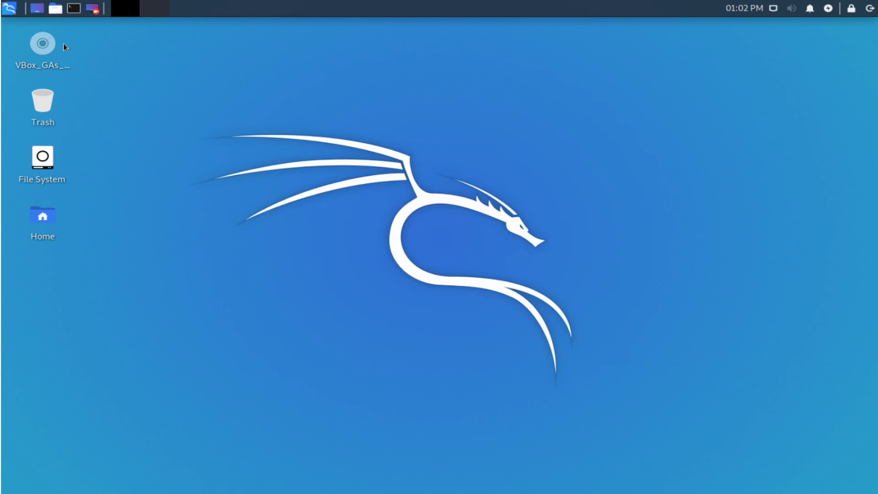
click(74, 9)
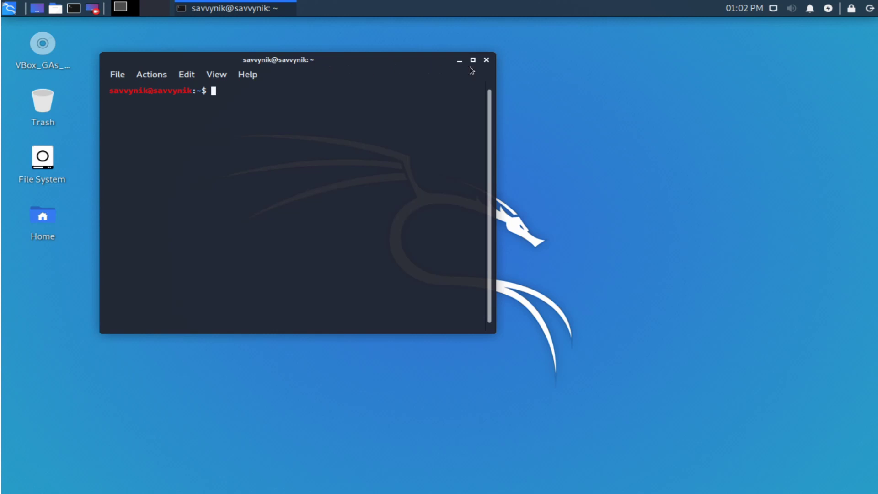
click(488, 60)
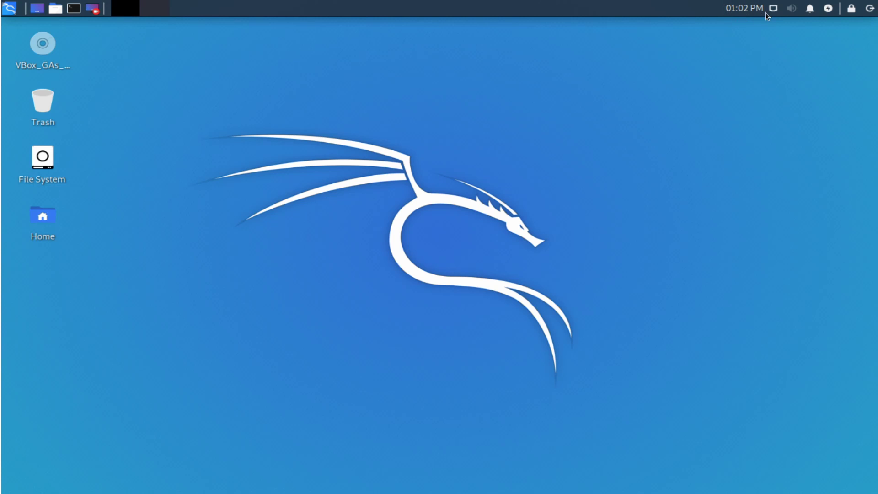
mouse_move(773, 11)
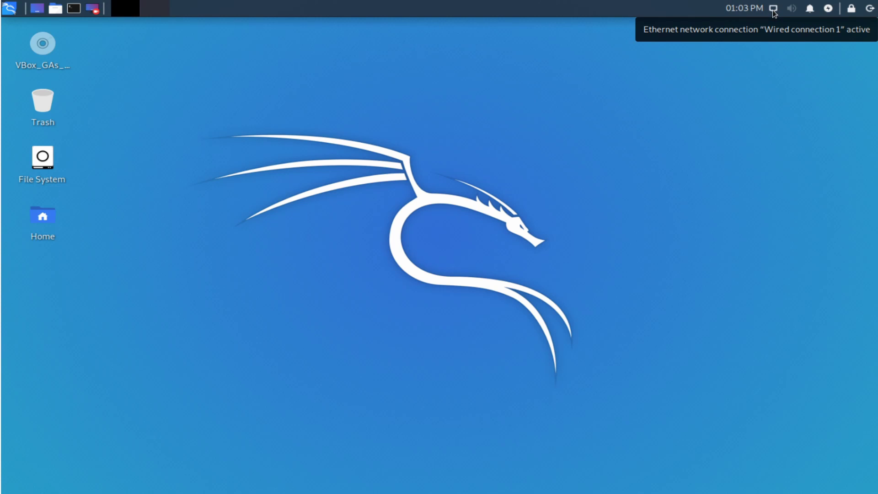
click(796, 10)
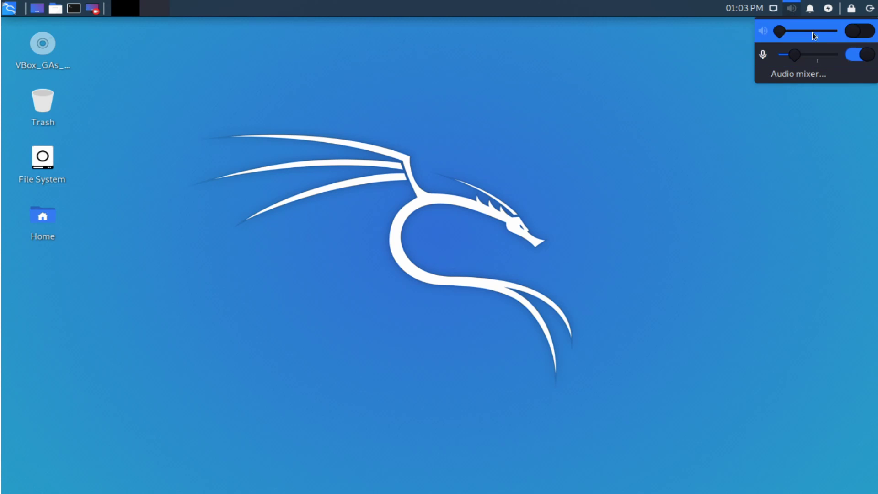
click(792, 10)
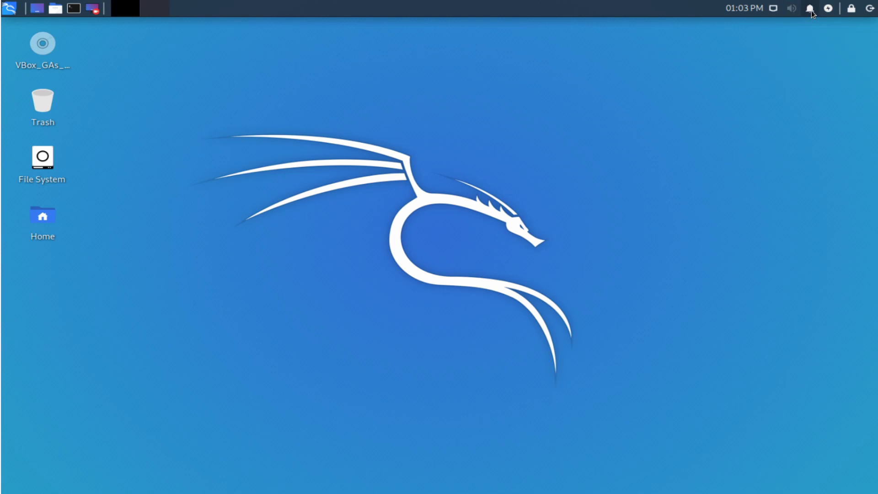
click(811, 9)
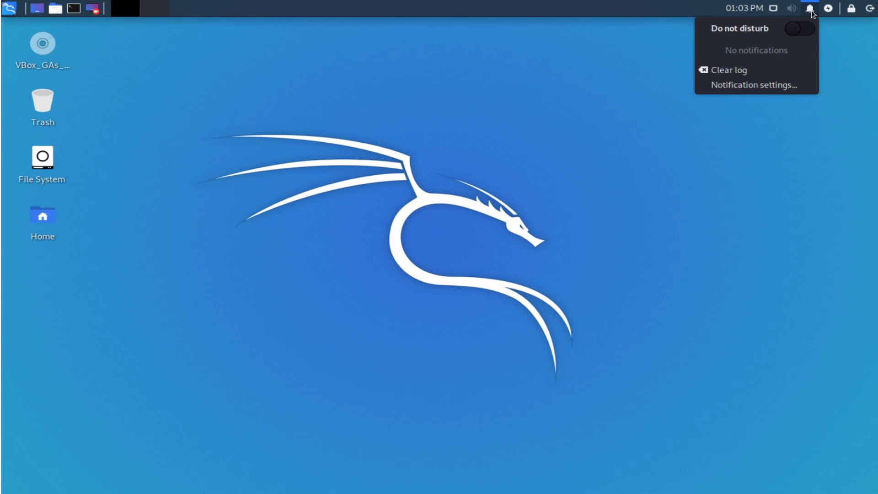
click(811, 10)
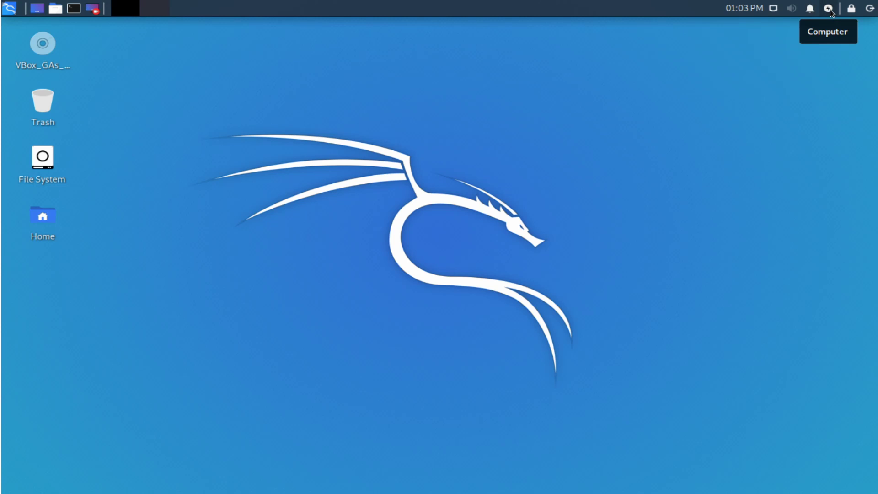
click(829, 9)
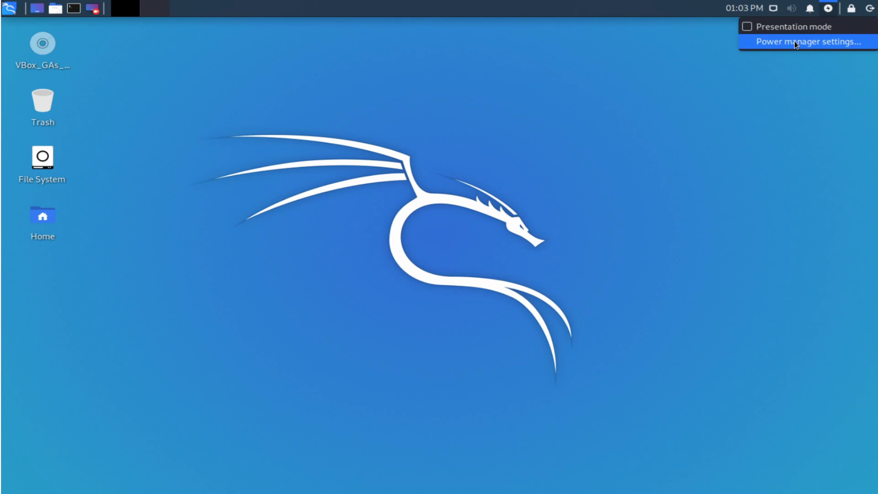
click(821, 40)
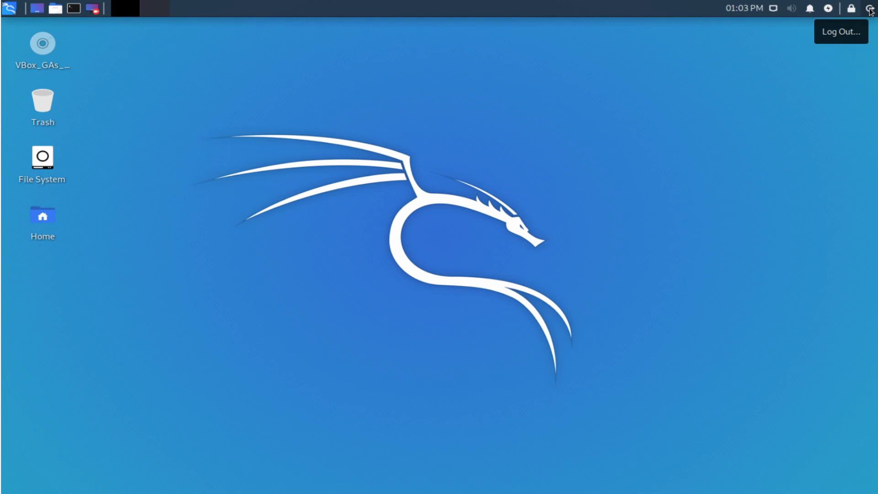
click(870, 9)
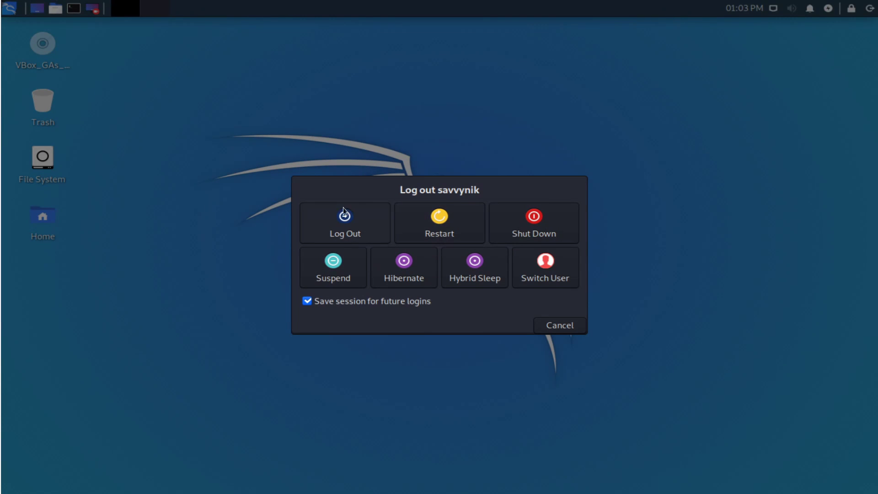
click(549, 327)
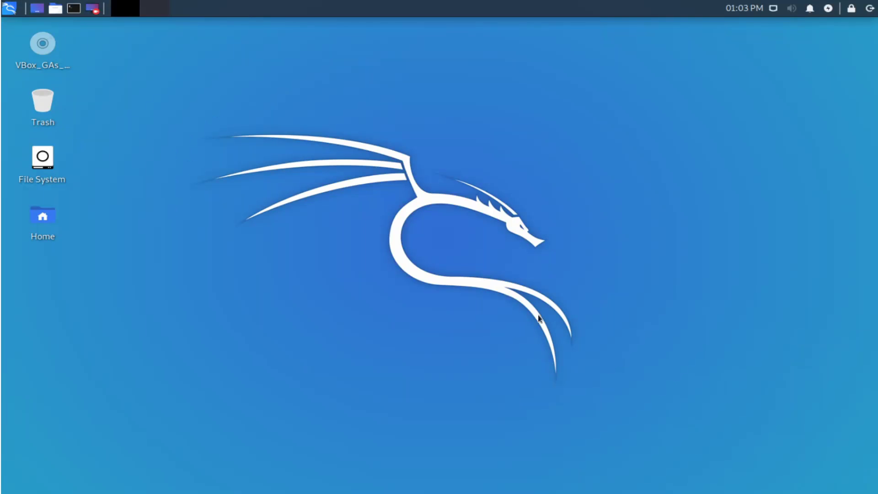